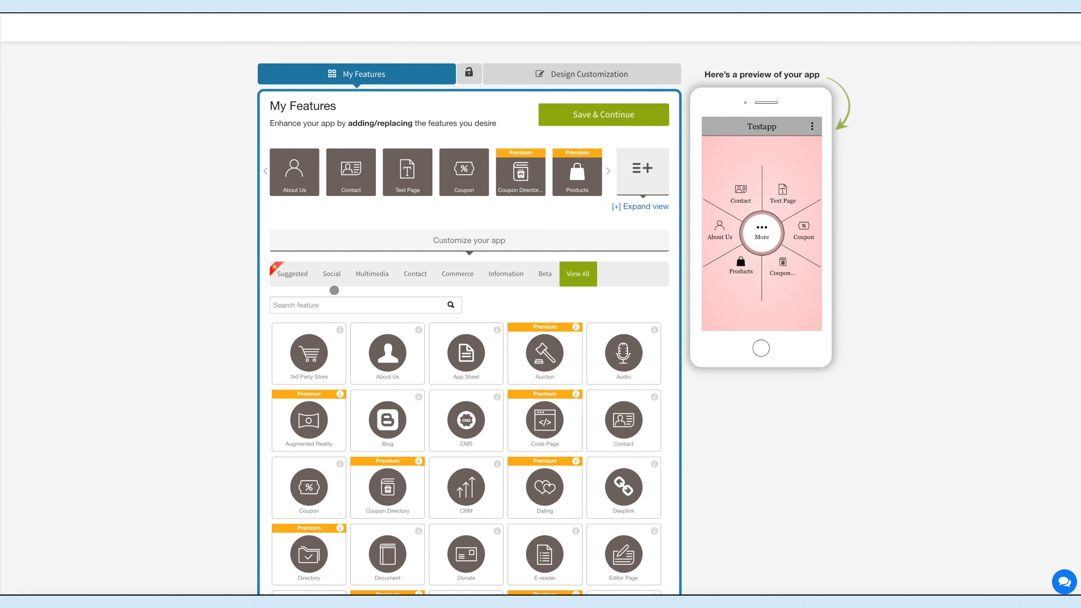
# Step: Search the features for "Google class" and add the Google Class feature to the app
pyautogui.click(331, 304)
pyautogui.write('Google class')
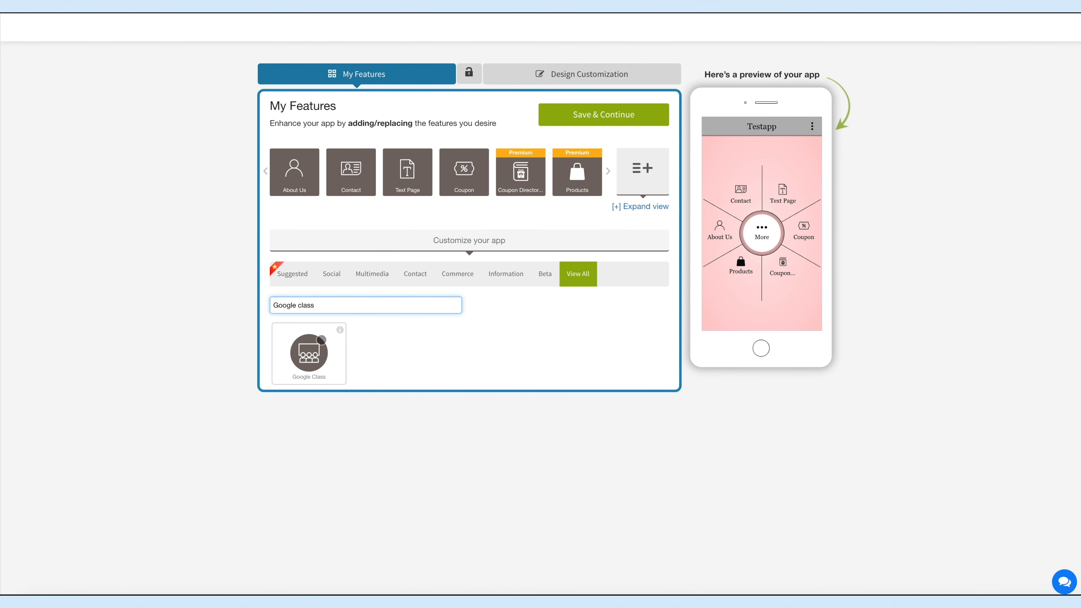
pyautogui.click(316, 350)
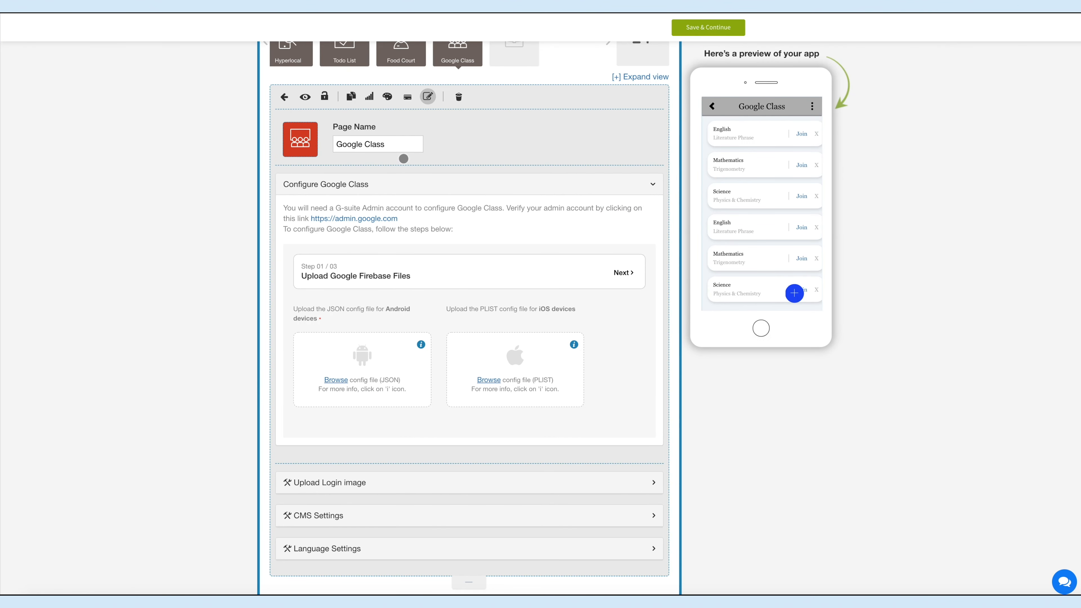
# Step: Review the Google Class page's name field and its outline icon, image and custom icon upload options, leaving the icon selection unchanged
pyautogui.click(398, 147)
pyautogui.click(301, 139)
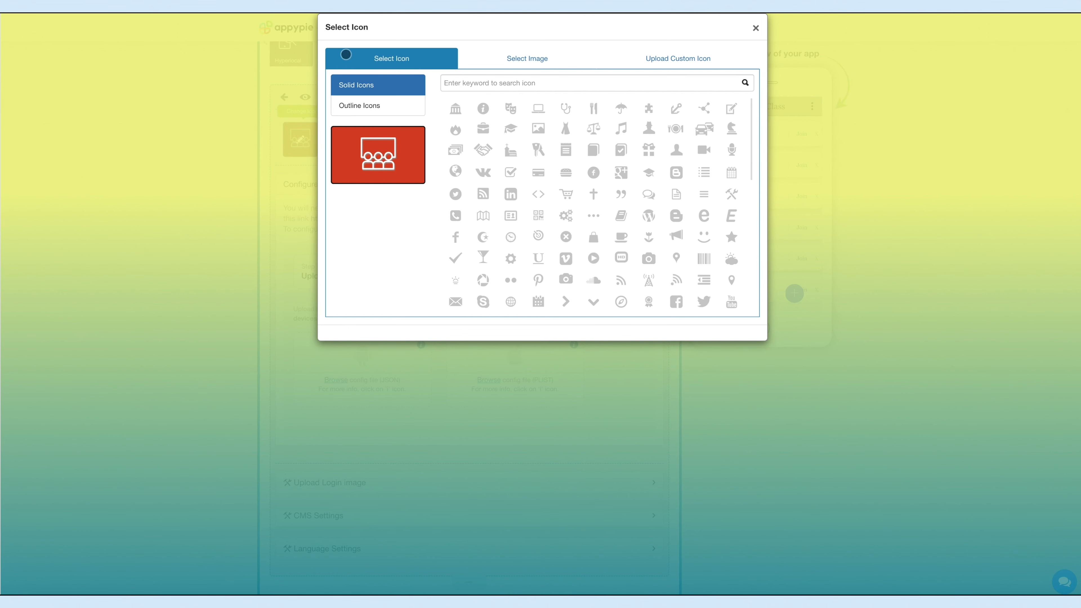
pyautogui.click(384, 105)
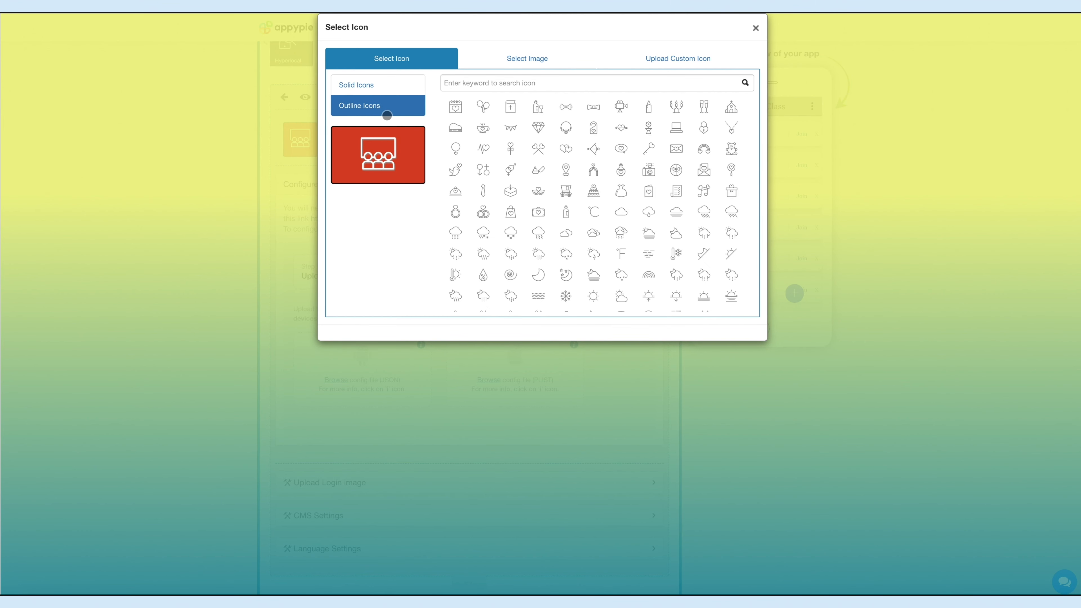
pyautogui.click(517, 60)
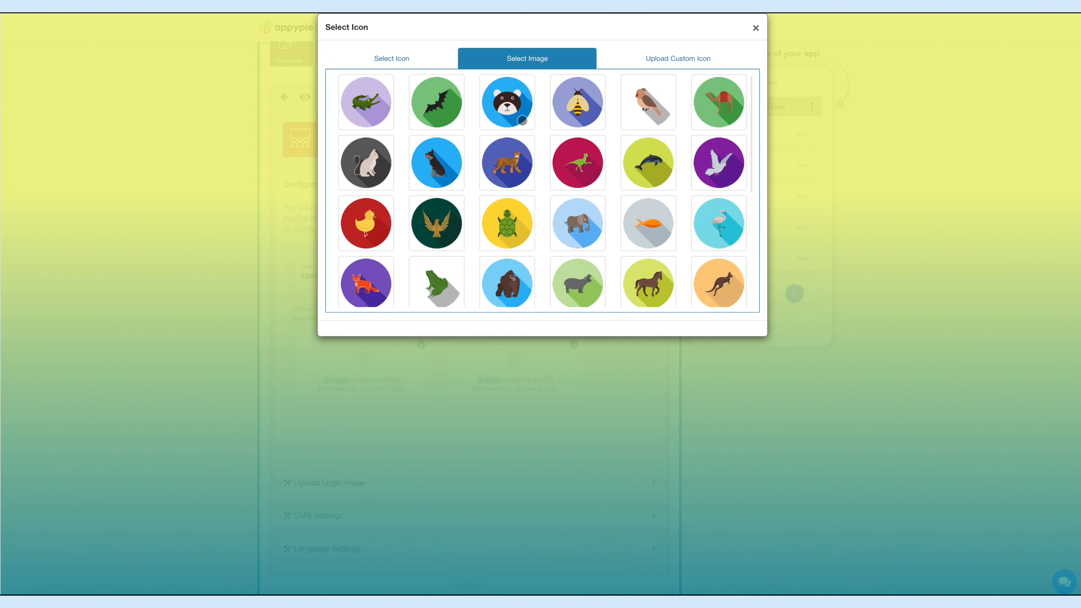
pyautogui.click(673, 58)
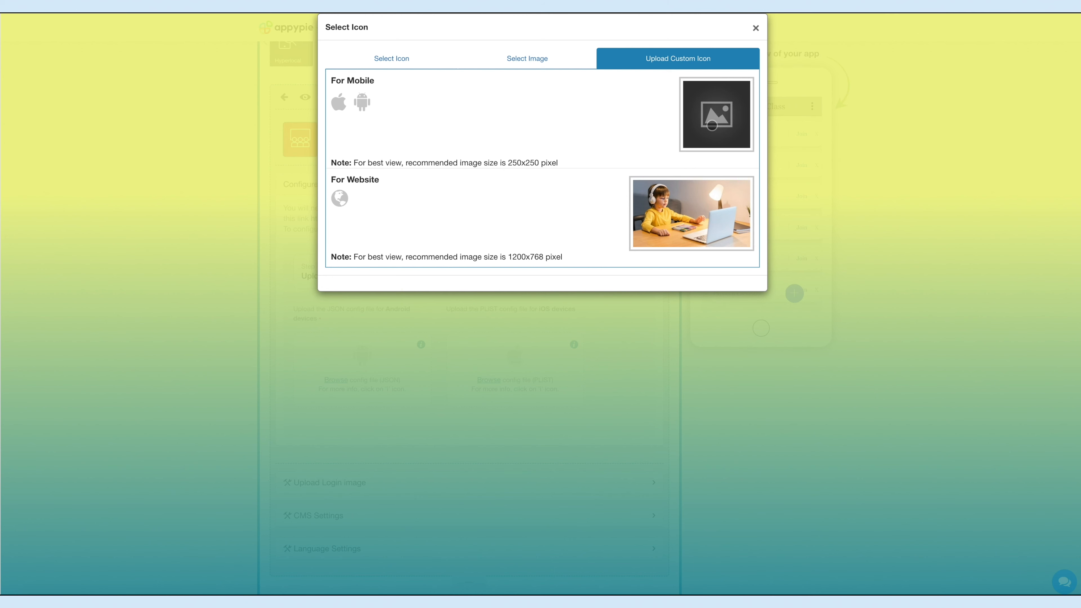
pyautogui.click(756, 28)
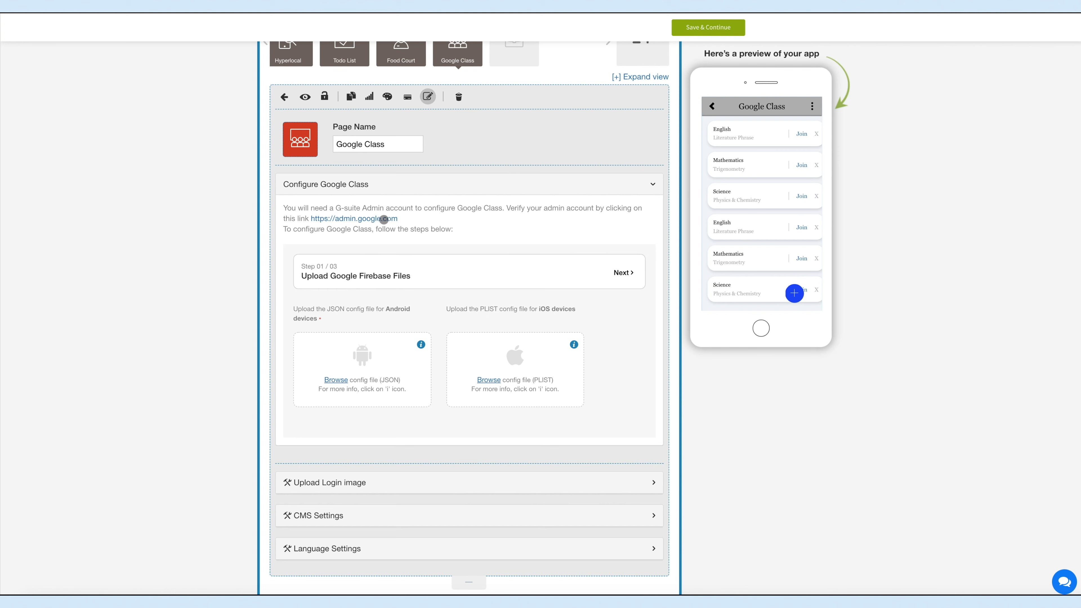
# Step: Open the admin.google.com verification link, and read through the help guide on creating a Firebase JSON file for Android
pyautogui.click(366, 219)
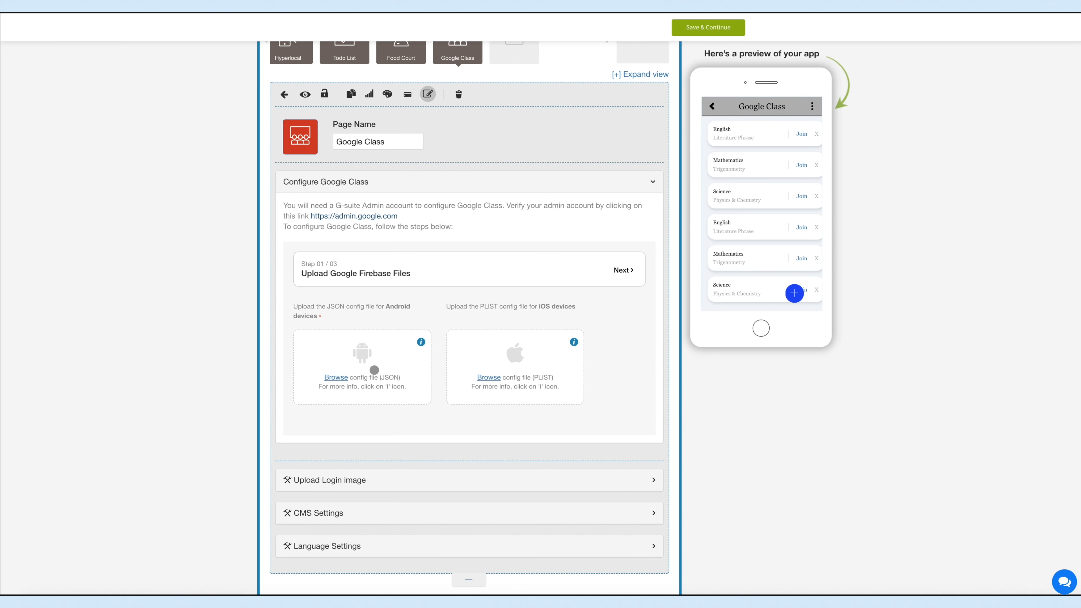
pyautogui.click(421, 342)
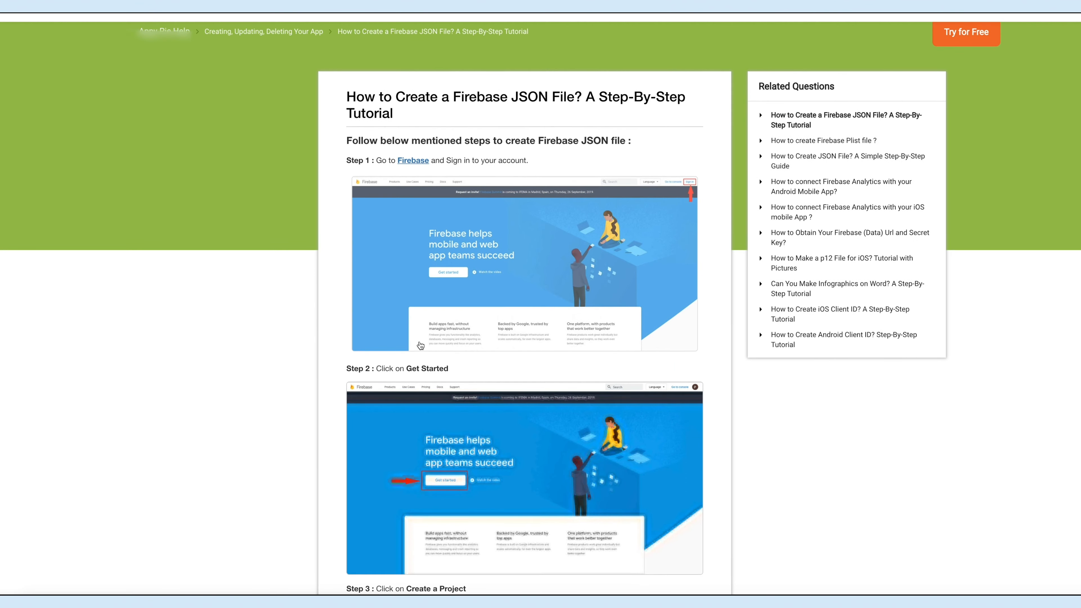
pyautogui.scroll(-4, 421, 345)
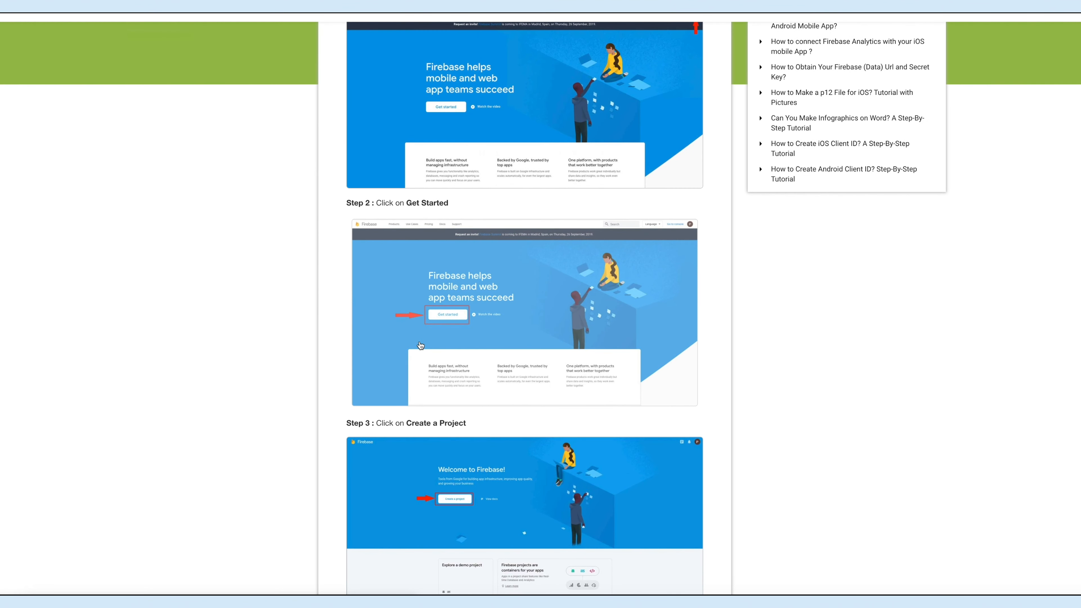
pyautogui.scroll(-17, 421, 345)
pyautogui.scroll(7, 420, 345)
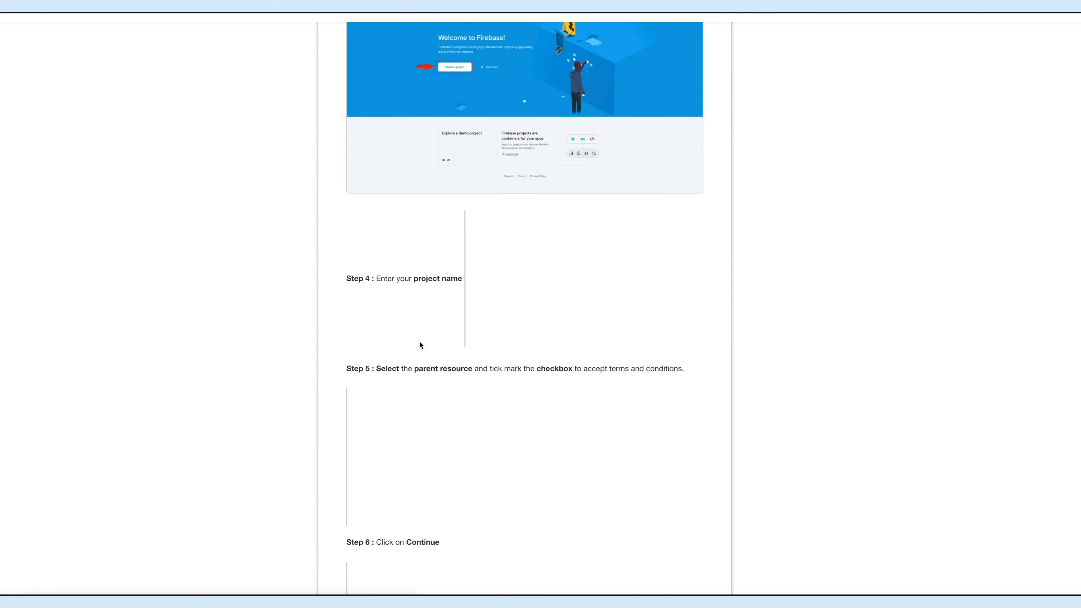
pyautogui.scroll(13, 420, 345)
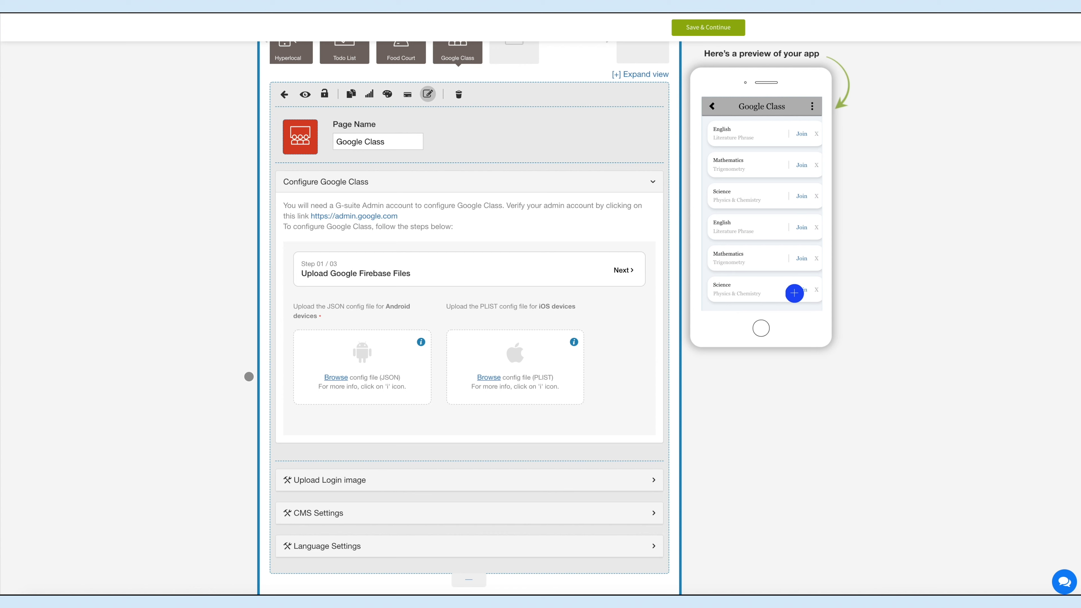
# Step: Upload google-services (7).json as the Android config file and the PLIST config file for iOS devices
pyautogui.click(336, 377)
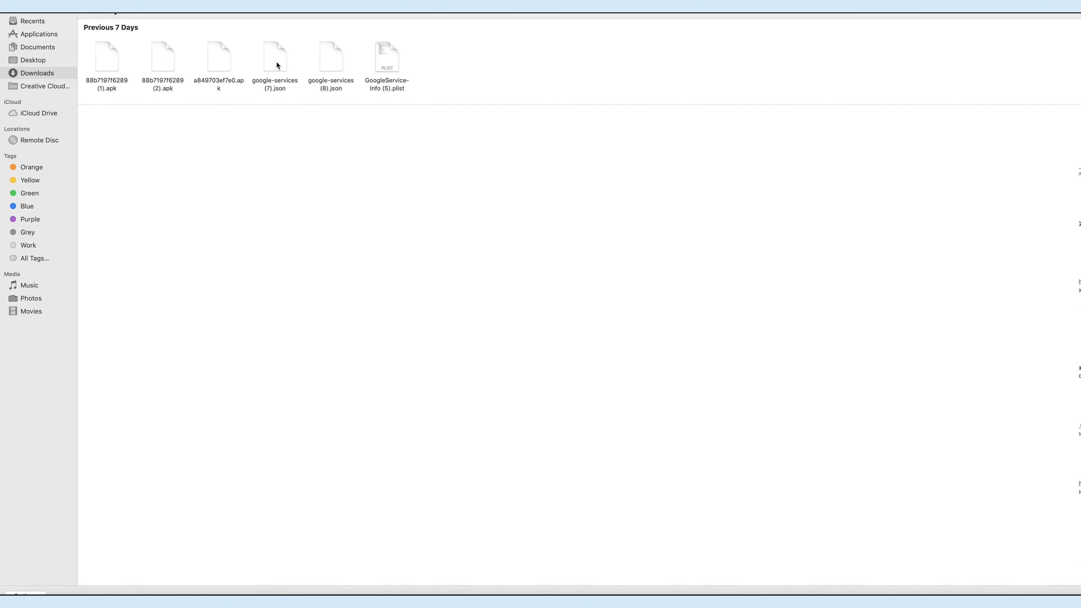
pyautogui.doubleClick(276, 64)
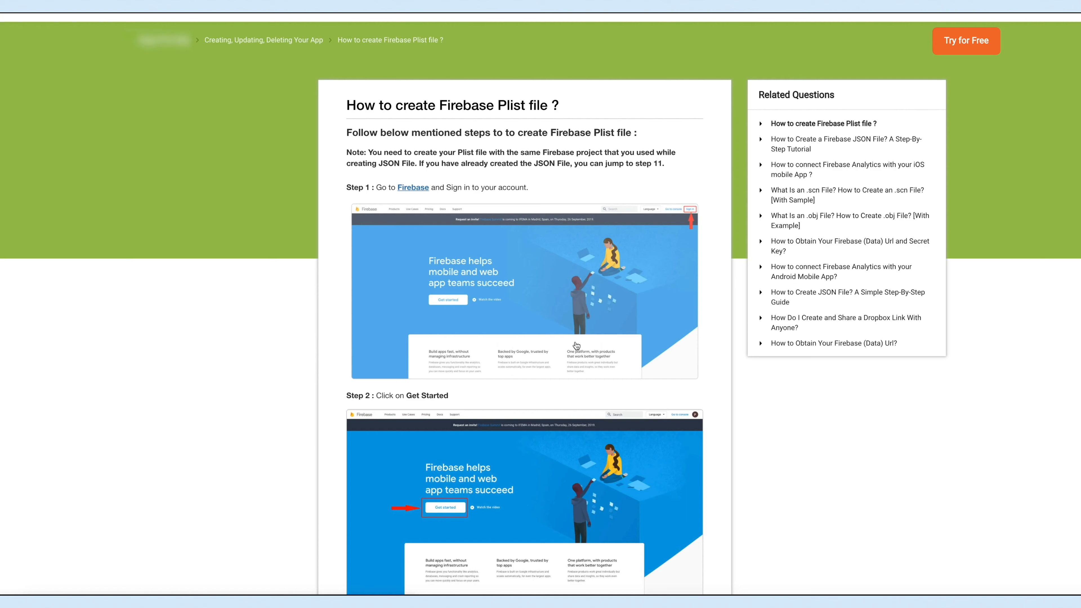
pyautogui.click(574, 342)
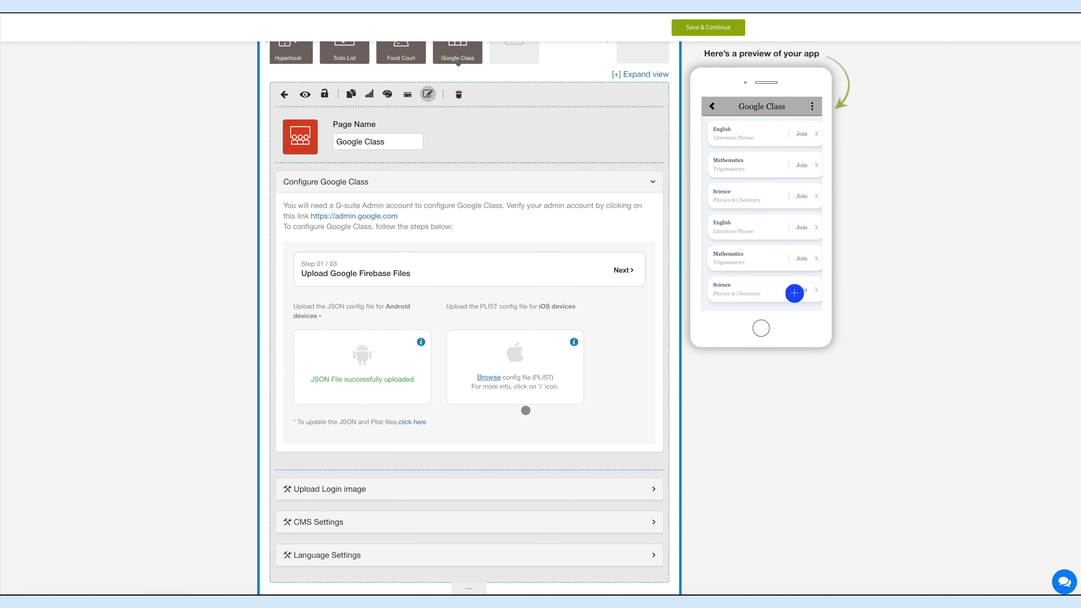
pyautogui.click(488, 378)
pyautogui.doubleClick(448, 65)
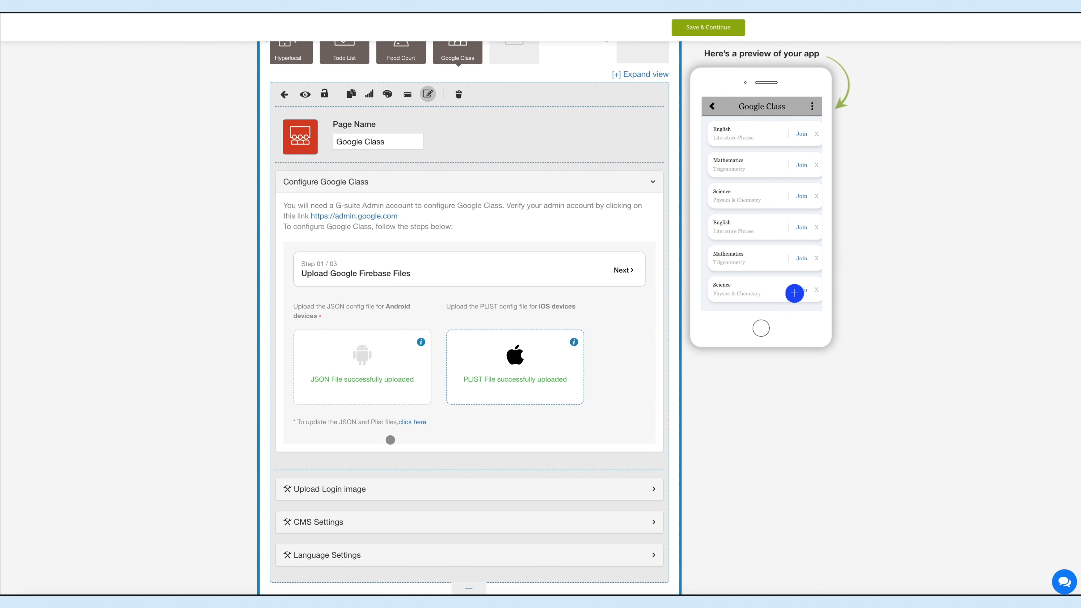
# Step: Open the settings for updating the Firebase config files and view the JSON file's delete option without deleting it
pyautogui.click(411, 423)
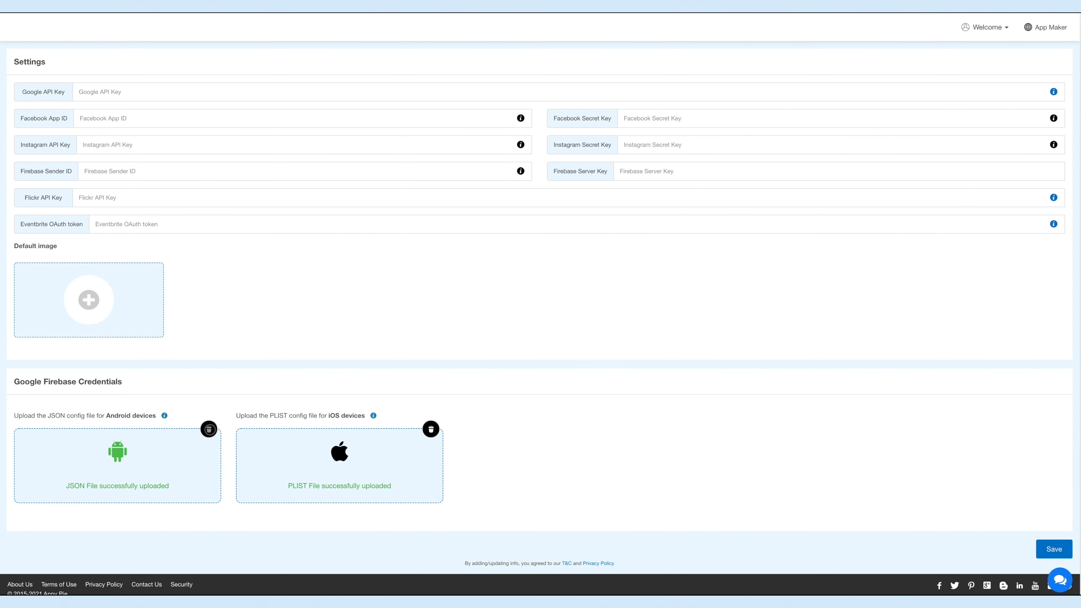
pyautogui.click(209, 430)
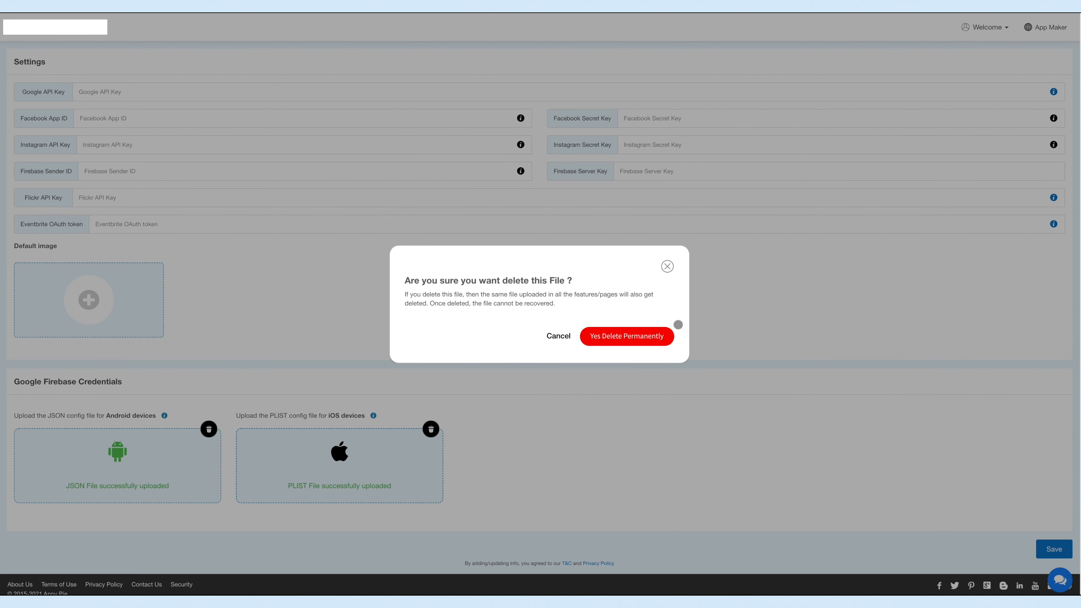
pyautogui.click(667, 266)
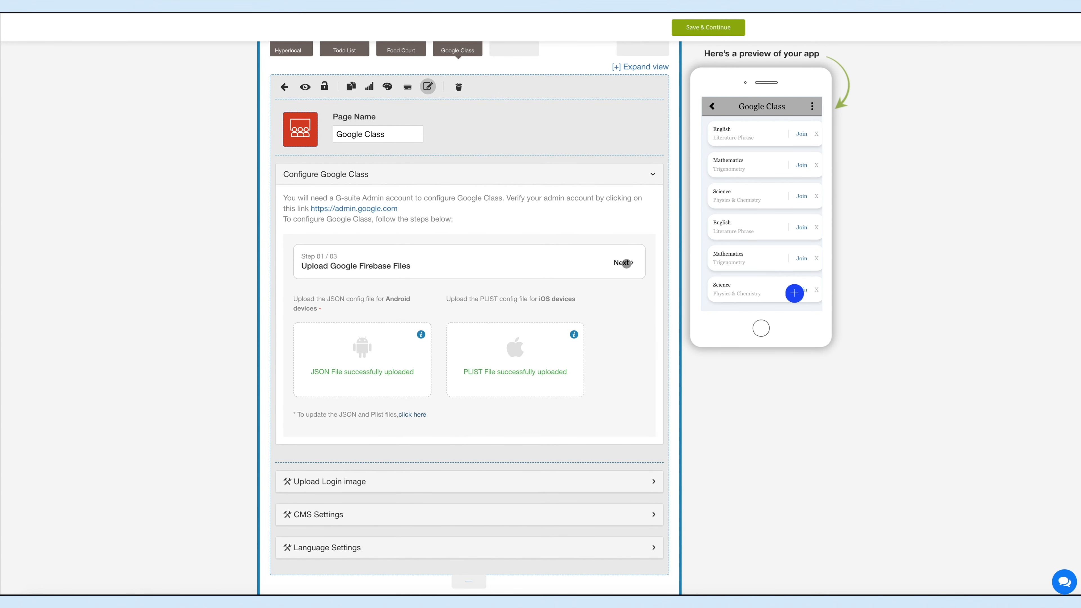
# Step: Continue to the Google Console credentials and paste the web client ID and the secret key into their fields
pyautogui.click(625, 263)
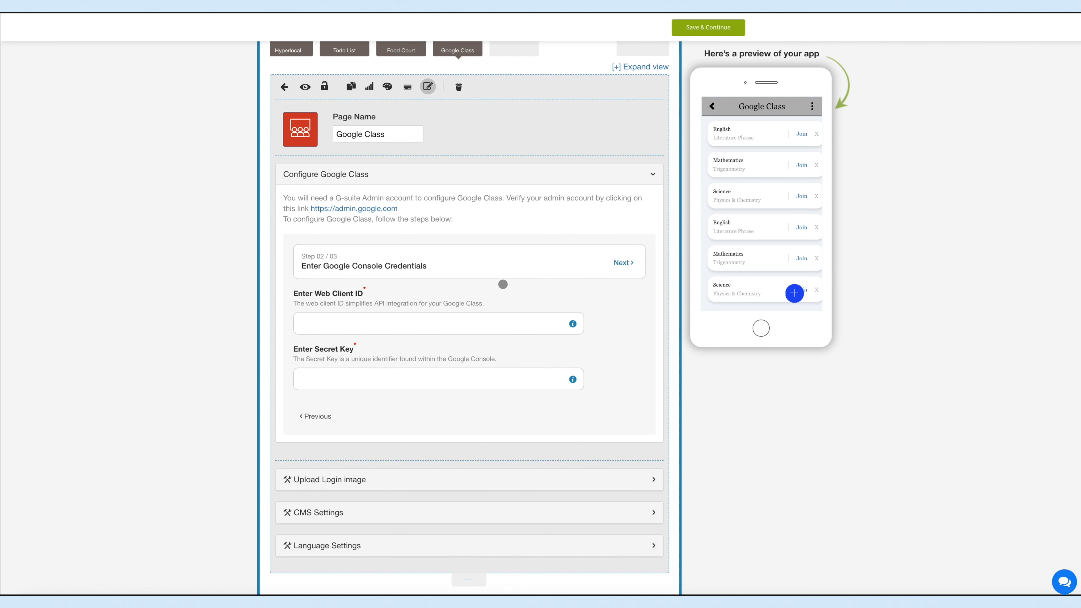
pyautogui.click(324, 324)
pyautogui.click(309, 376)
pyautogui.click(321, 323)
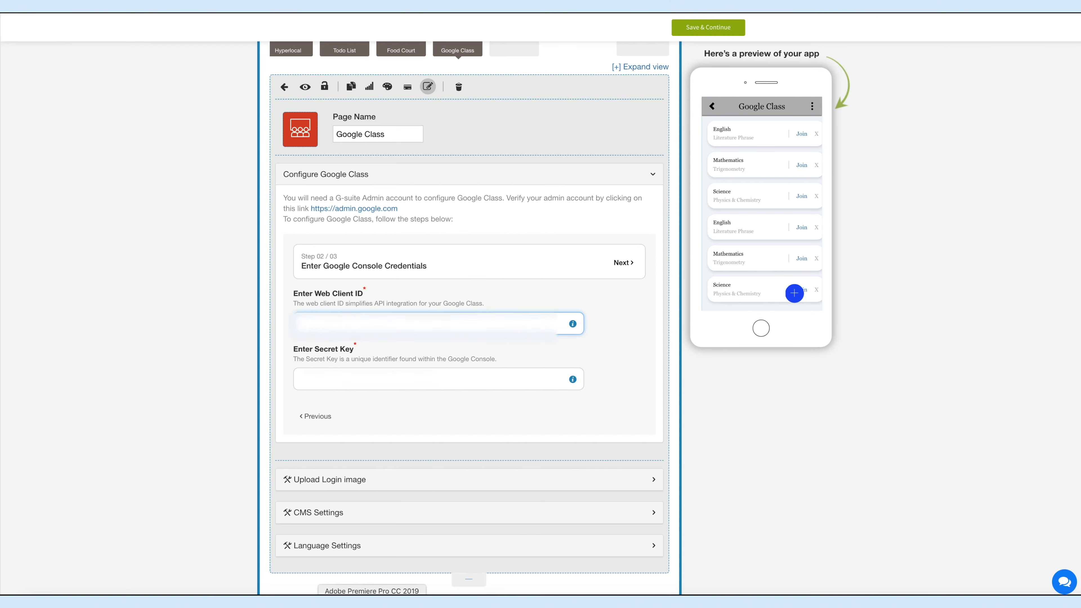
pyautogui.press('super+v')
pyautogui.click(310, 381)
pyautogui.scroll(-2, 309, 383)
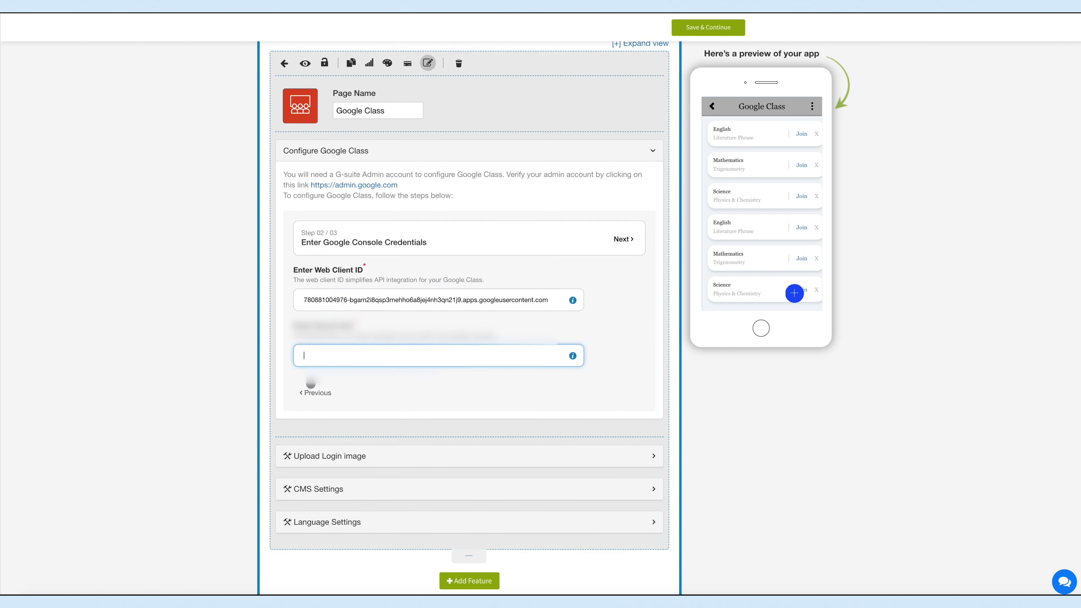
pyautogui.press('super+v')
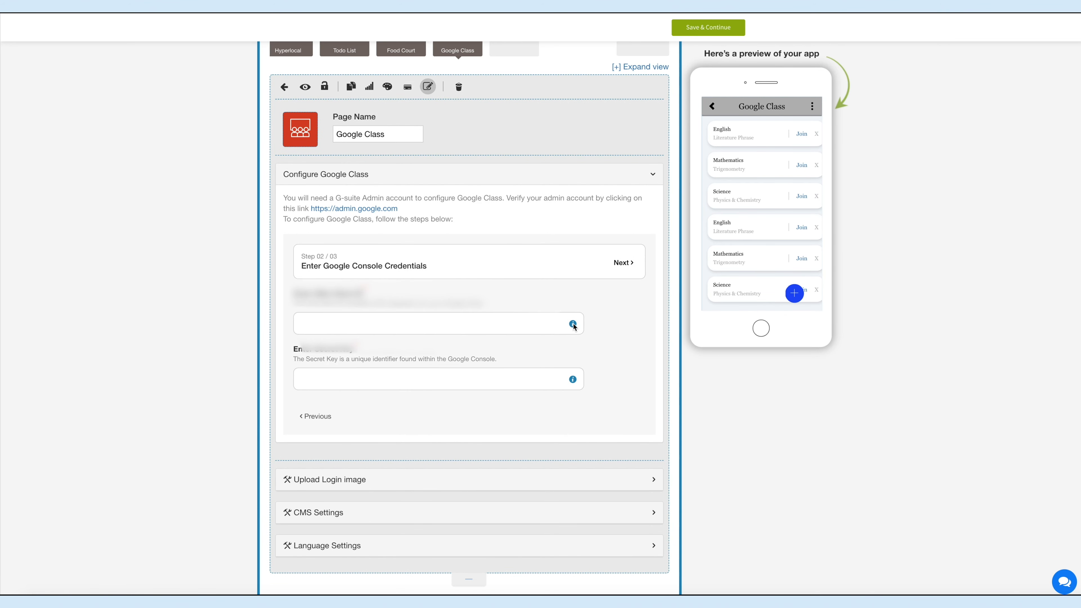
# Step: Read the help guide on finding the Google web client ID and secret key
pyautogui.click(573, 325)
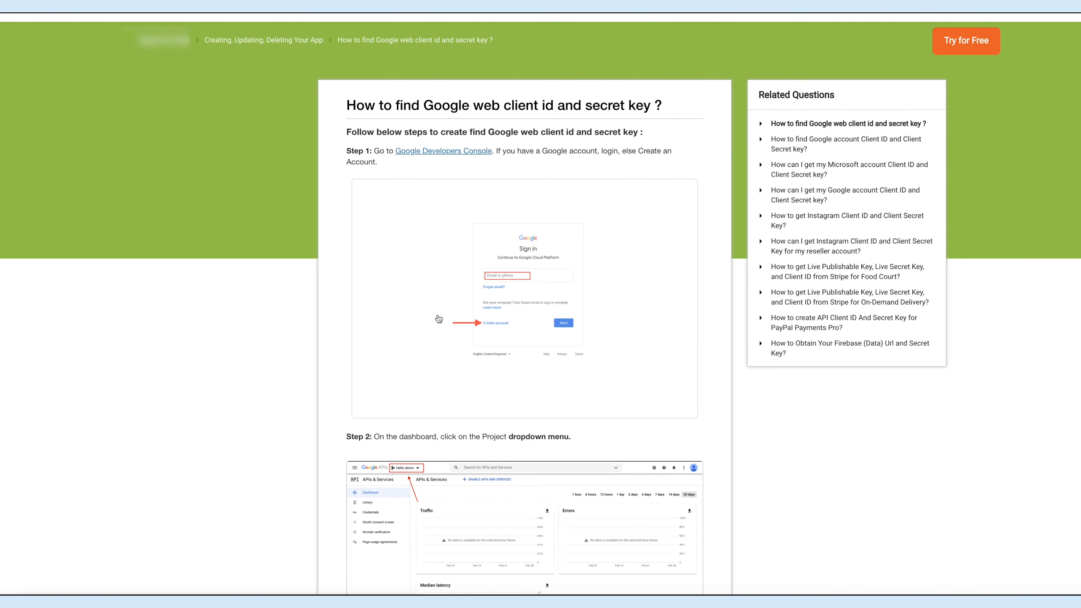
pyautogui.scroll(-4, 440, 315)
pyautogui.scroll(-13, 440, 315)
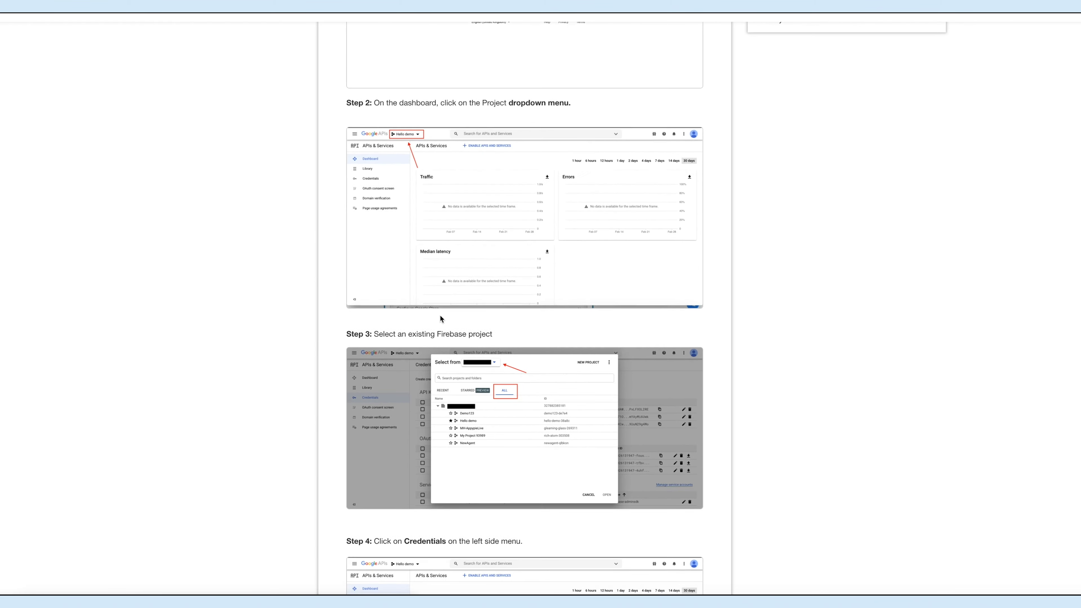
pyautogui.scroll(17, 441, 319)
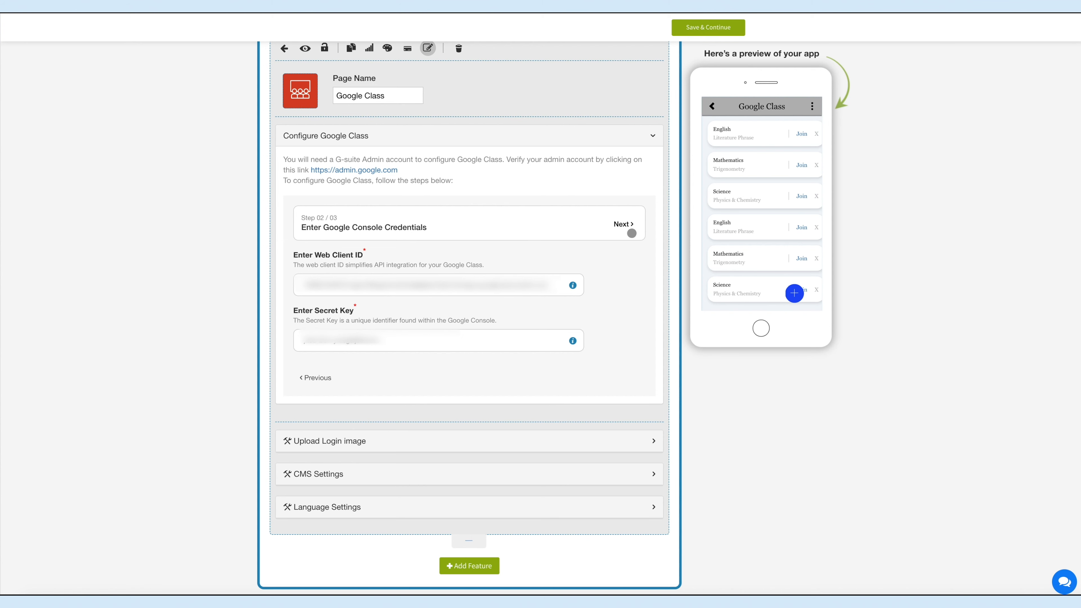
# Step: Continue to the G-Suite connection and connect the Google account, allowing the requested Google Classroom permissions
pyautogui.click(624, 224)
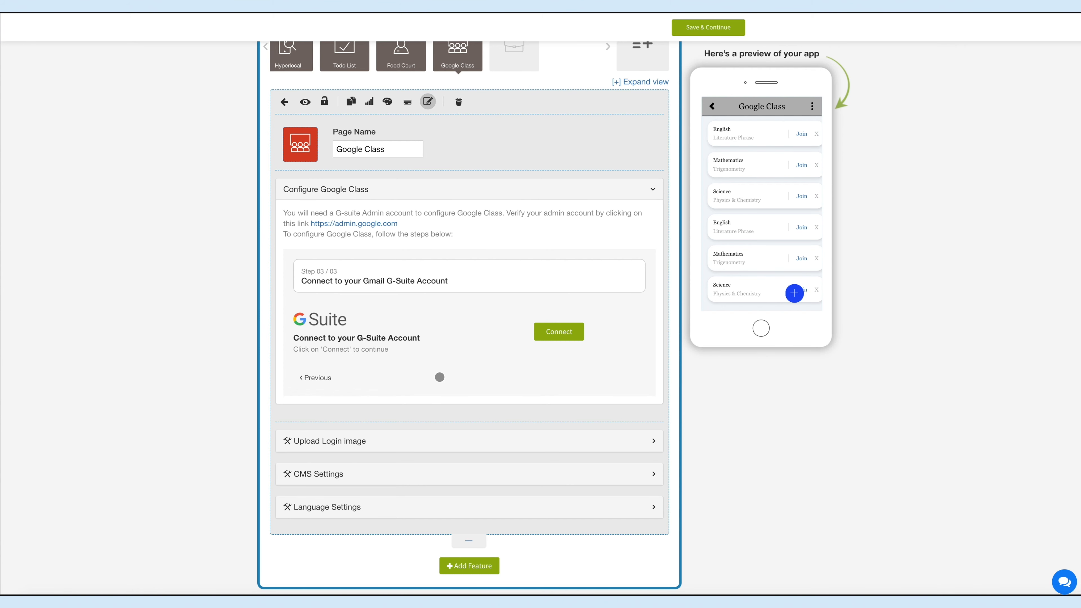
pyautogui.click(561, 336)
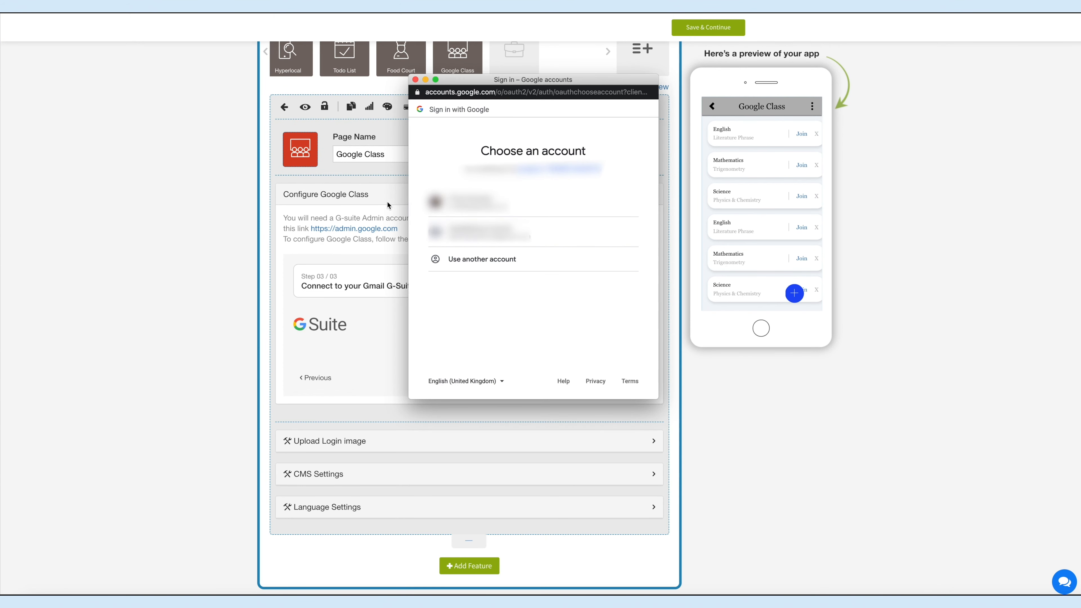
pyautogui.click(477, 202)
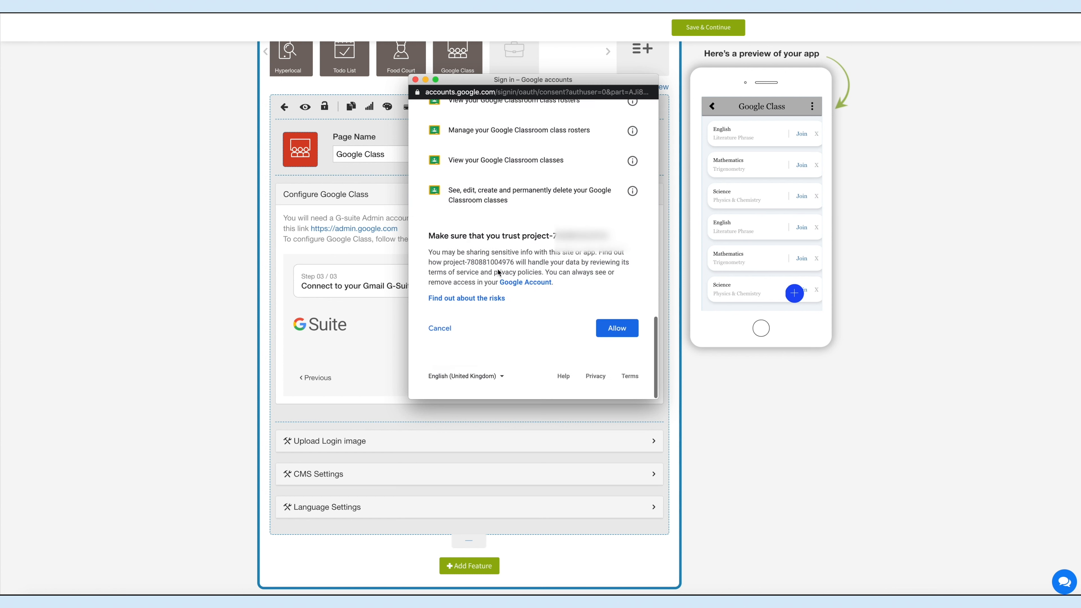
pyautogui.click(617, 333)
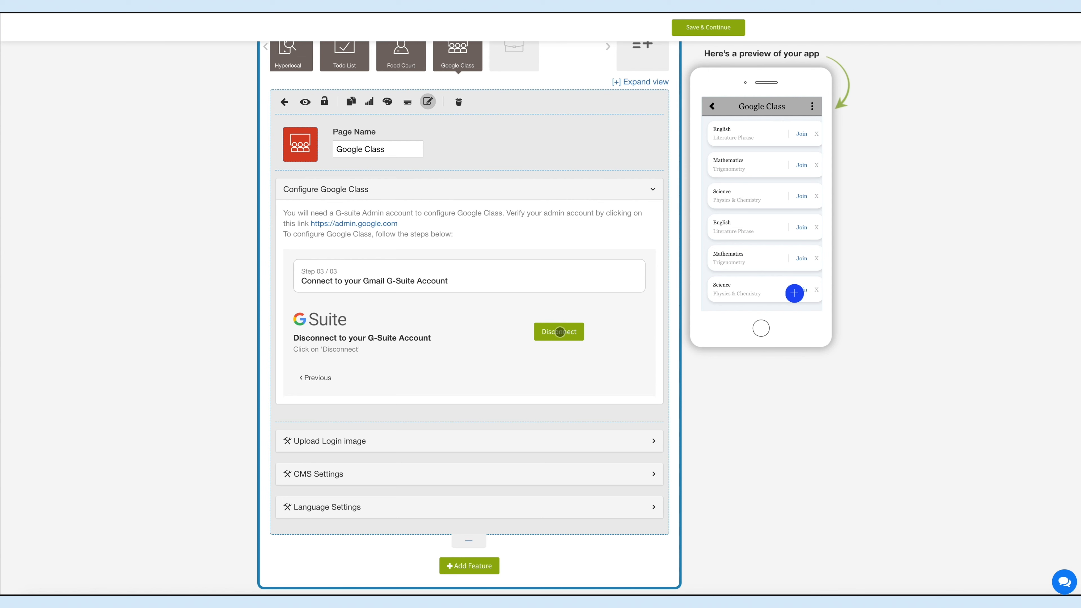
pyautogui.click(559, 332)
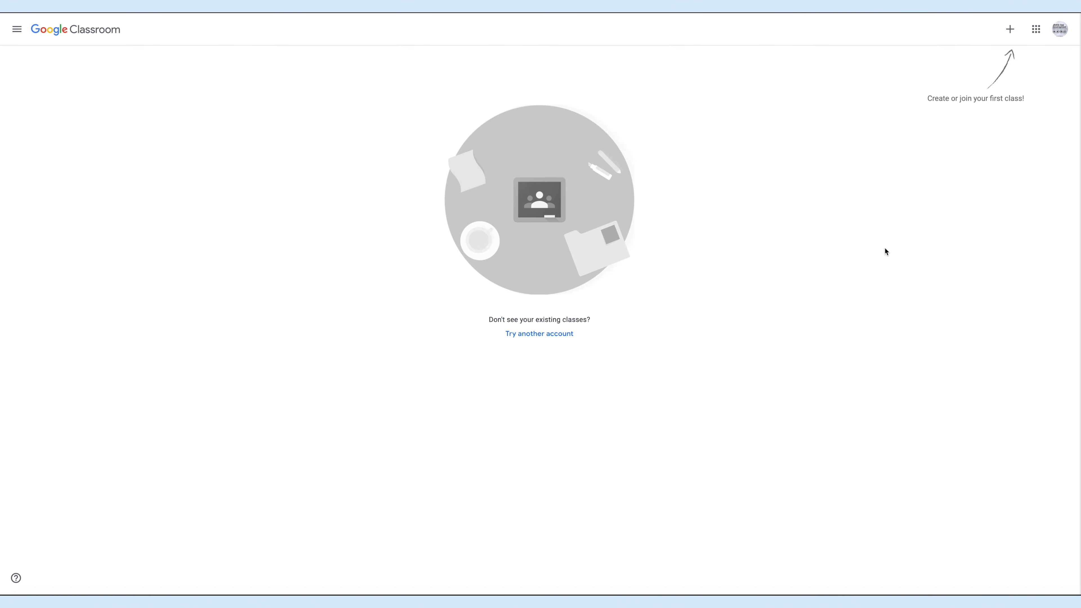
# Step: Switch to Google Classroom and start creating a new class
pyautogui.click(1011, 28)
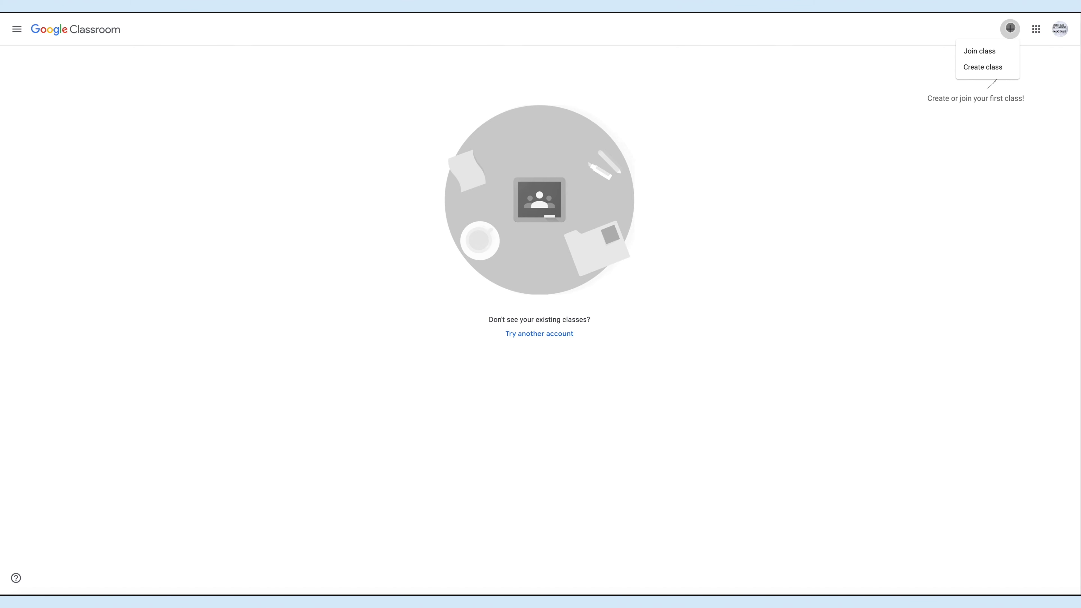
pyautogui.click(986, 68)
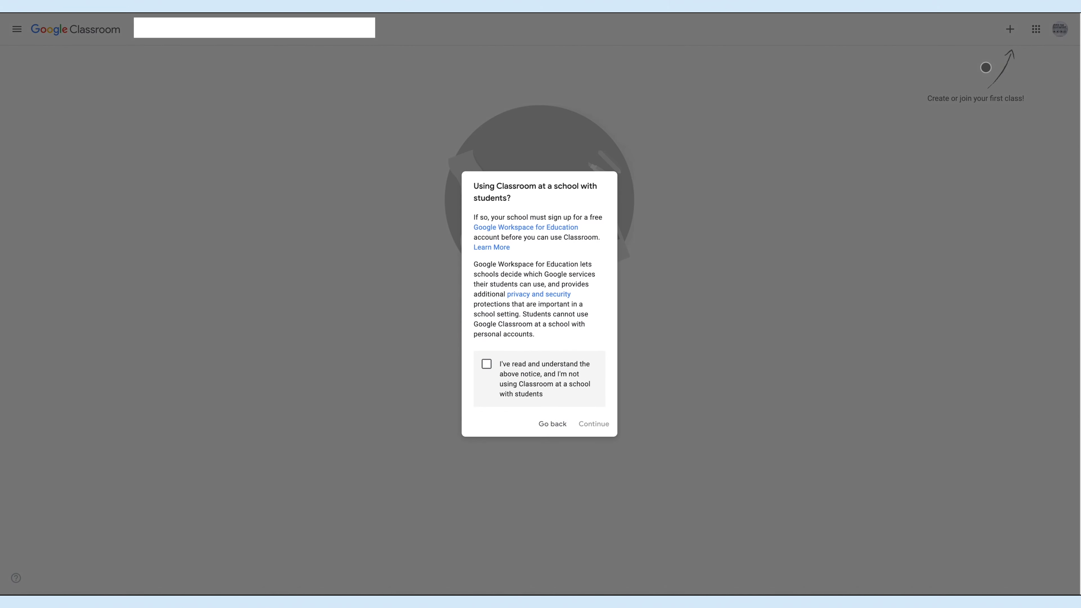